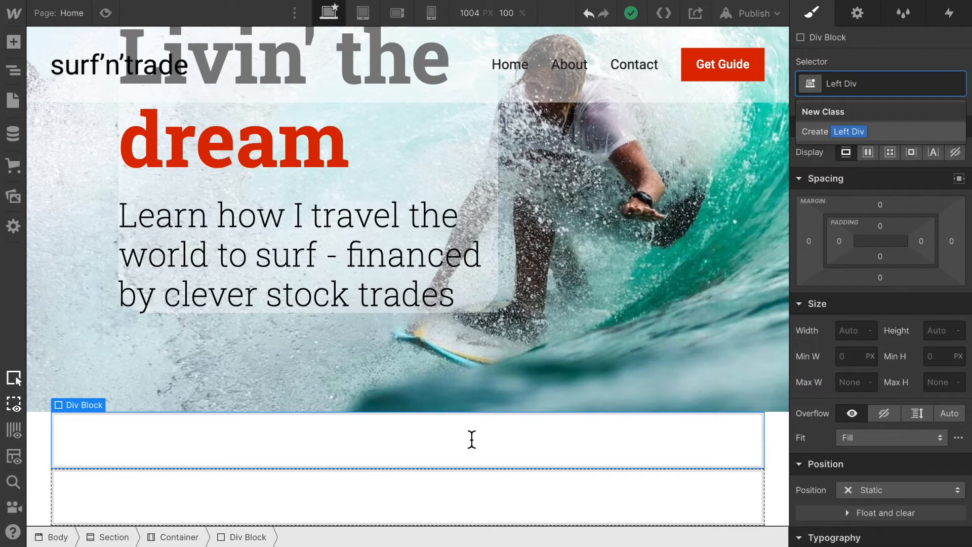
# - Try to give the lower empty div block the class name Right Div
pyautogui.click(500, 490)
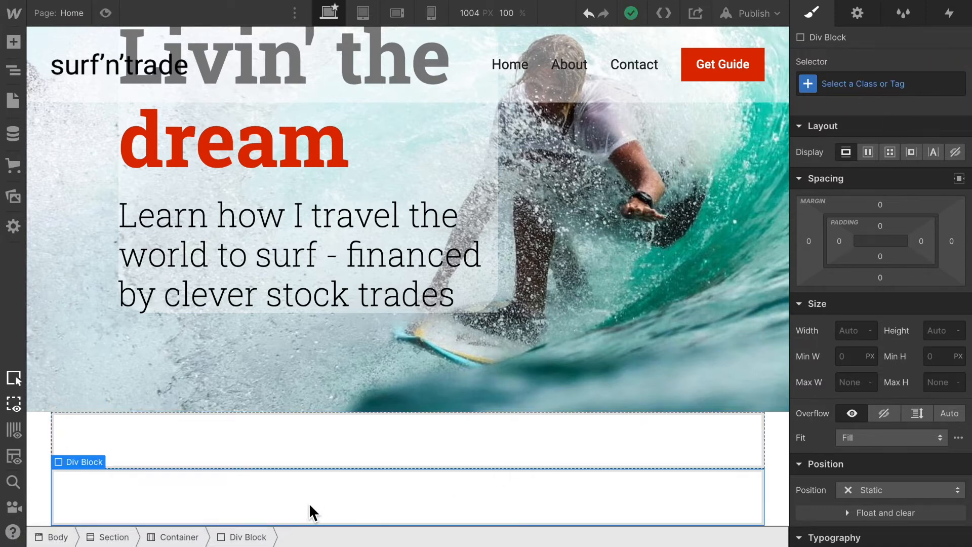
pyautogui.click(885, 86)
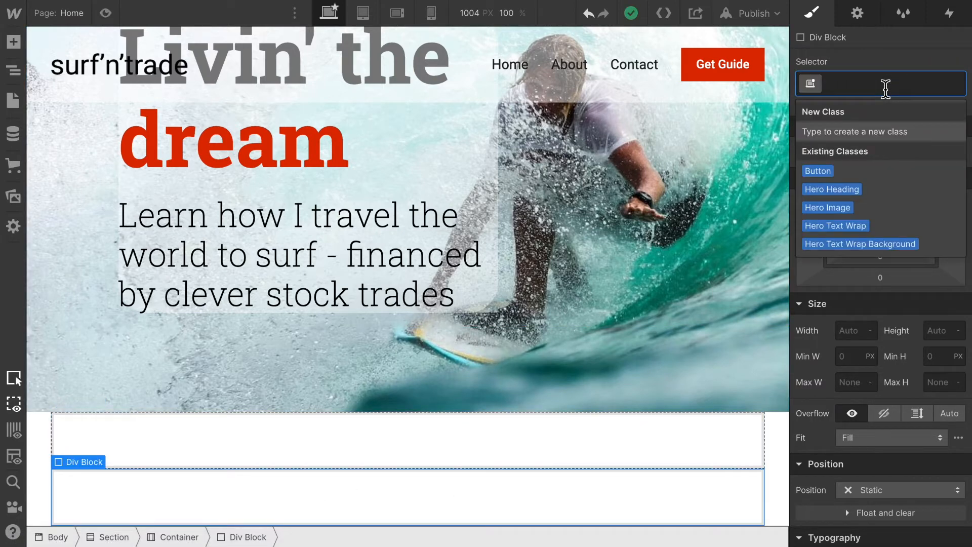
pyautogui.write('Right Div')
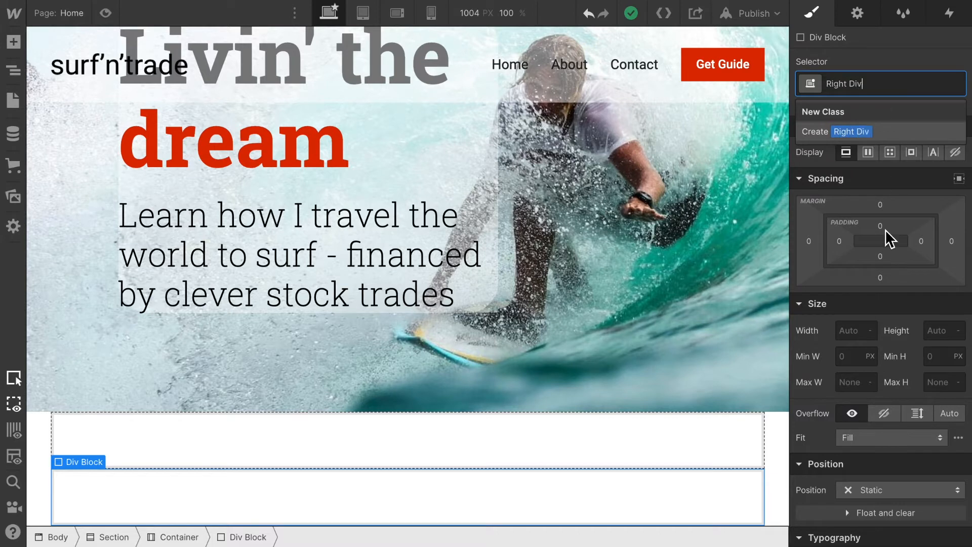
# - Set the width of the lower div block to 66.6%
pyautogui.click(852, 332)
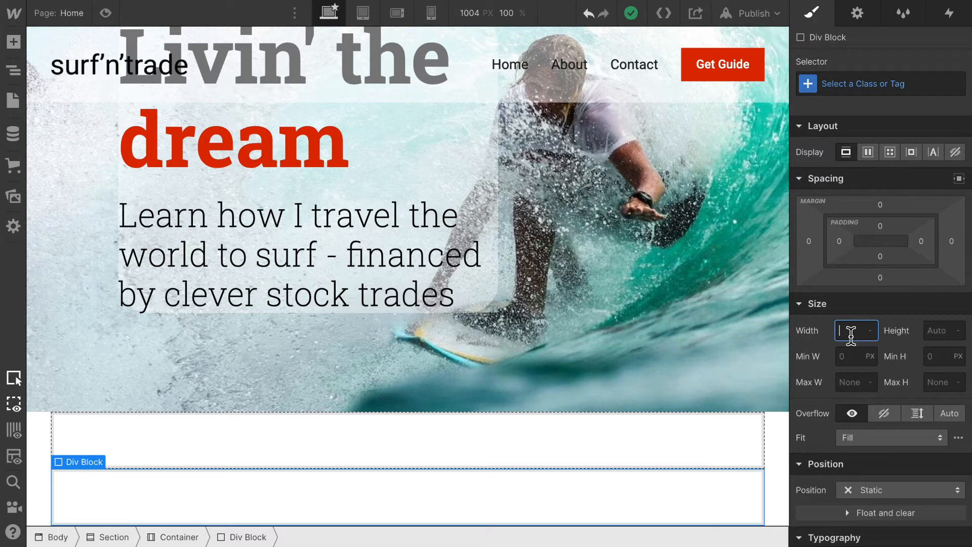
pyautogui.write('66.6%')
pyautogui.press('Return')
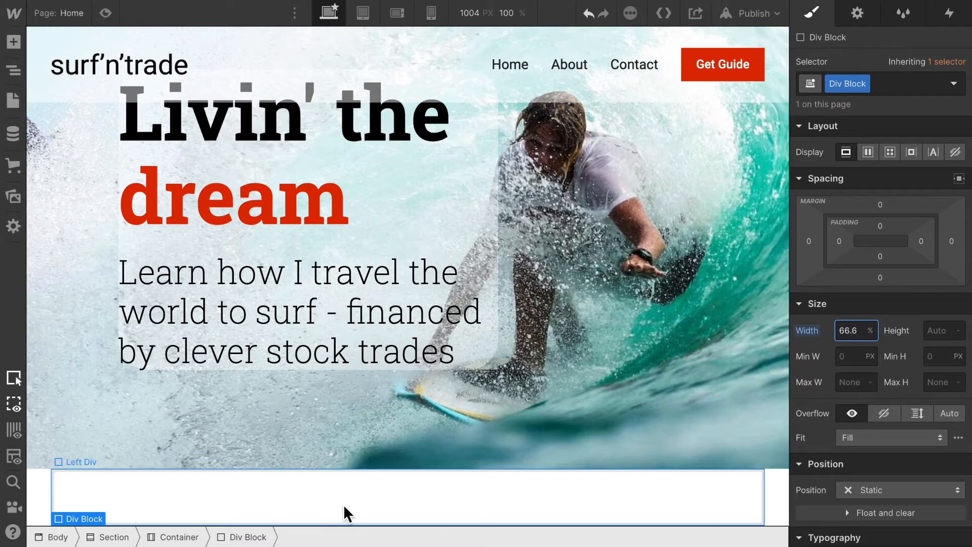
# - Set the width of the Left Div to 33.3%
pyautogui.click(338, 511)
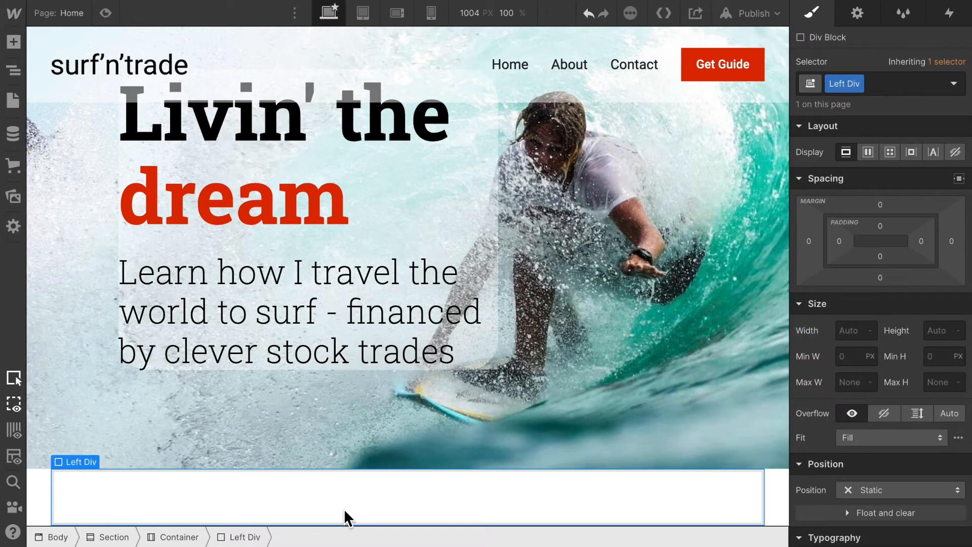
pyautogui.click(853, 330)
pyautogui.write('33.3%')
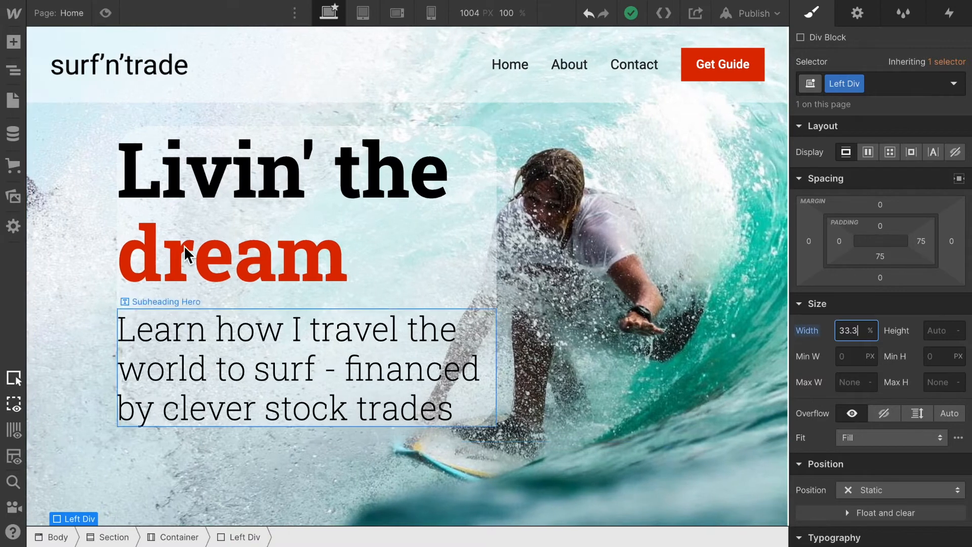
# - Rename the class of the Div Block below the Left Div to Right Div
pyautogui.click(15, 69)
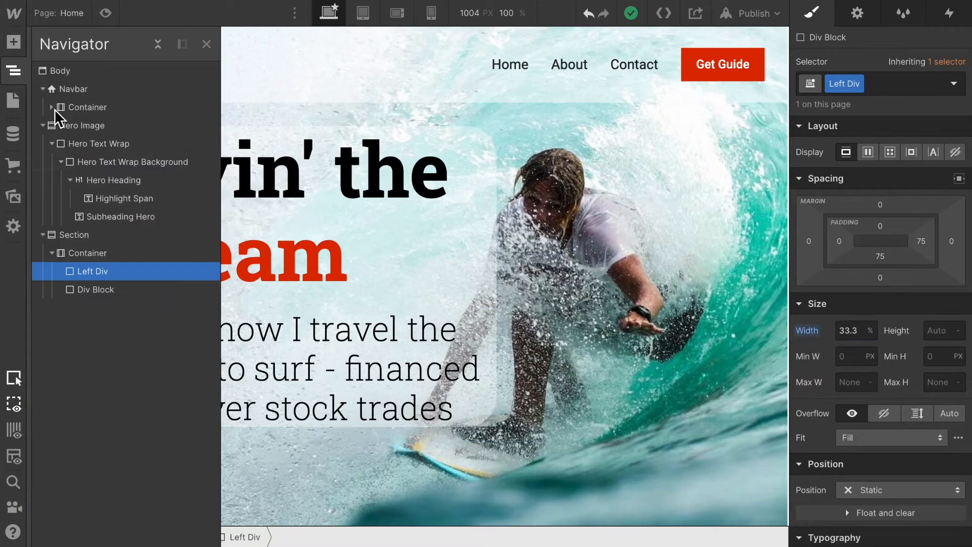
pyautogui.click(136, 289)
pyautogui.doubleClick(844, 84)
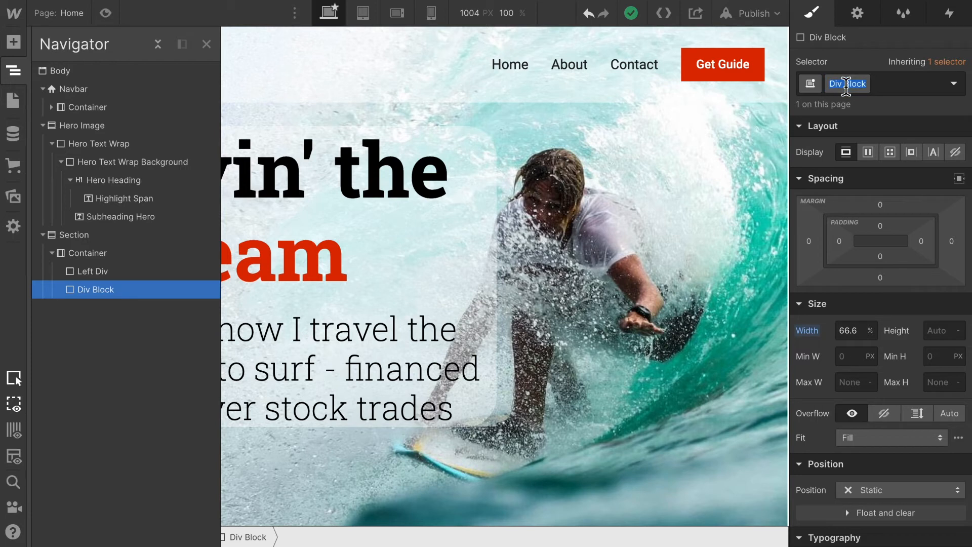
pyautogui.write('Right Div')
pyautogui.press('Return')
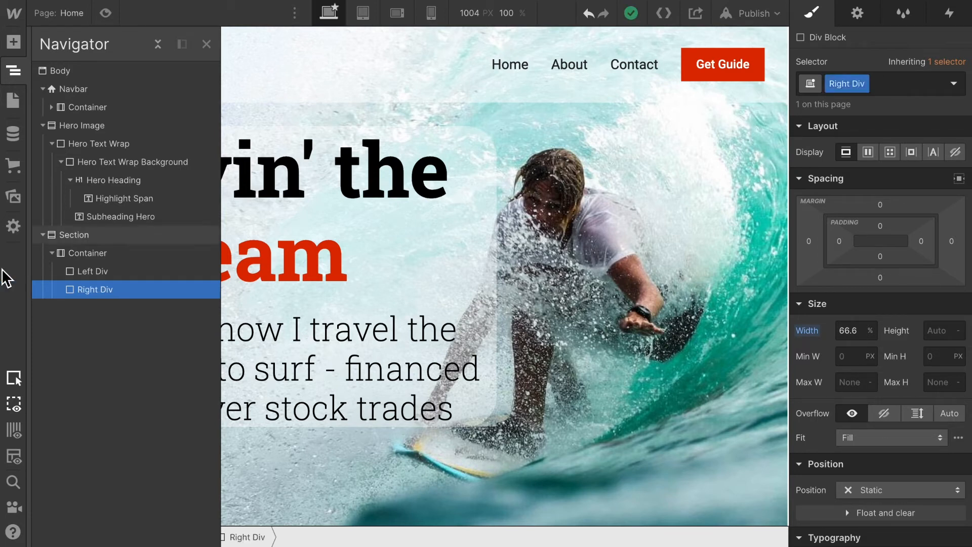
# - Give the container that holds the Left Div and Right Div a new class named Flex Container
pyautogui.click(115, 253)
pyautogui.click(862, 85)
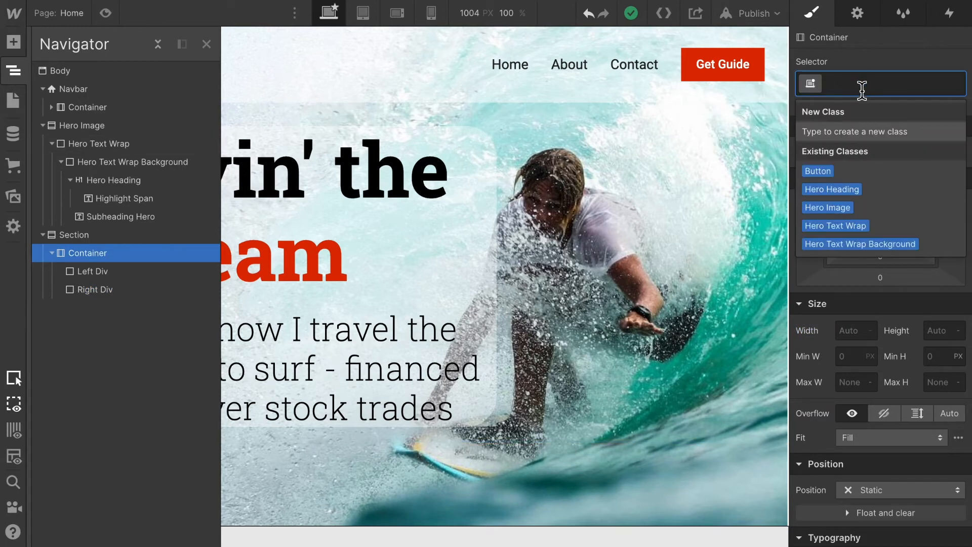
pyautogui.write('Flex Contta')
pyautogui.press('BackSpace')
pyautogui.press('BackSpace')
pyautogui.write('ainer')
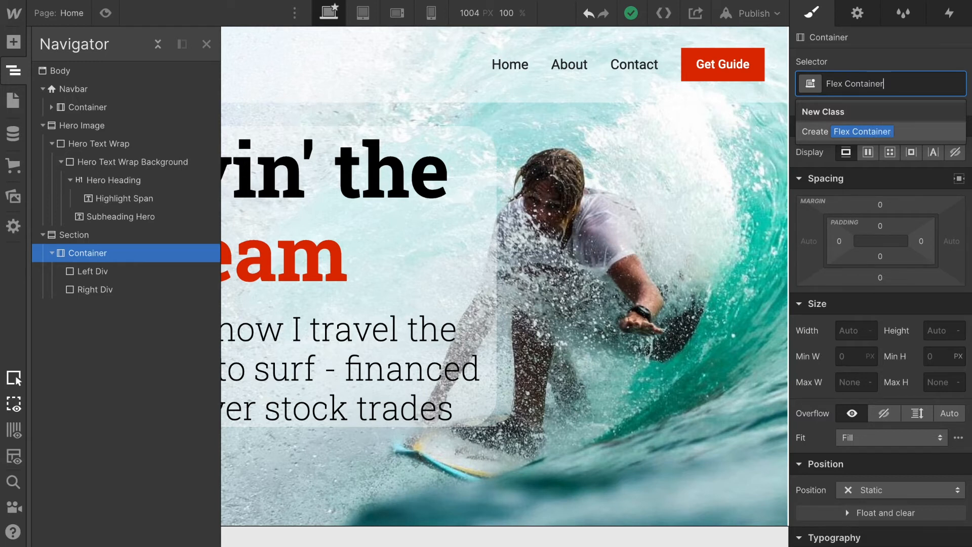
pyautogui.press('Return')
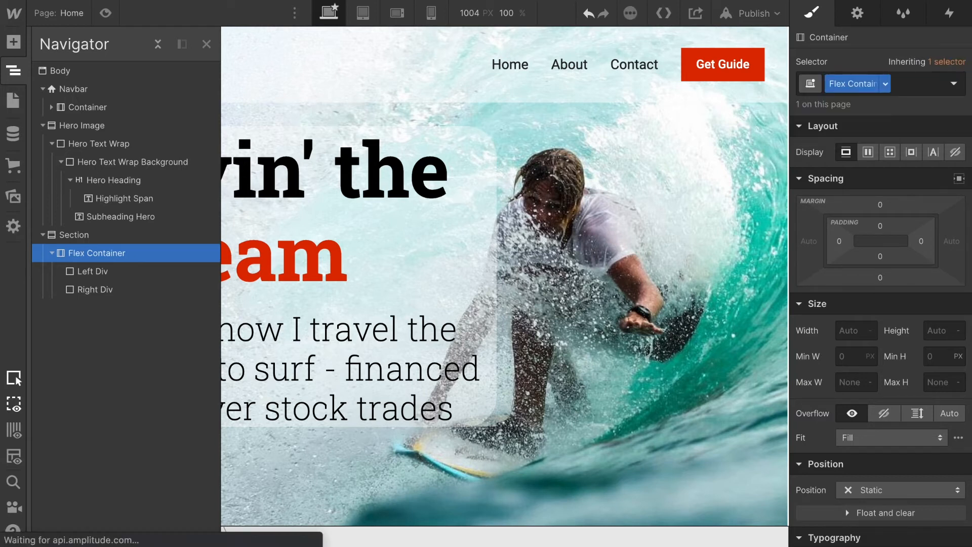
# - Set the Flex Container's display to flex and center its children with both align and justify
pyautogui.click(872, 158)
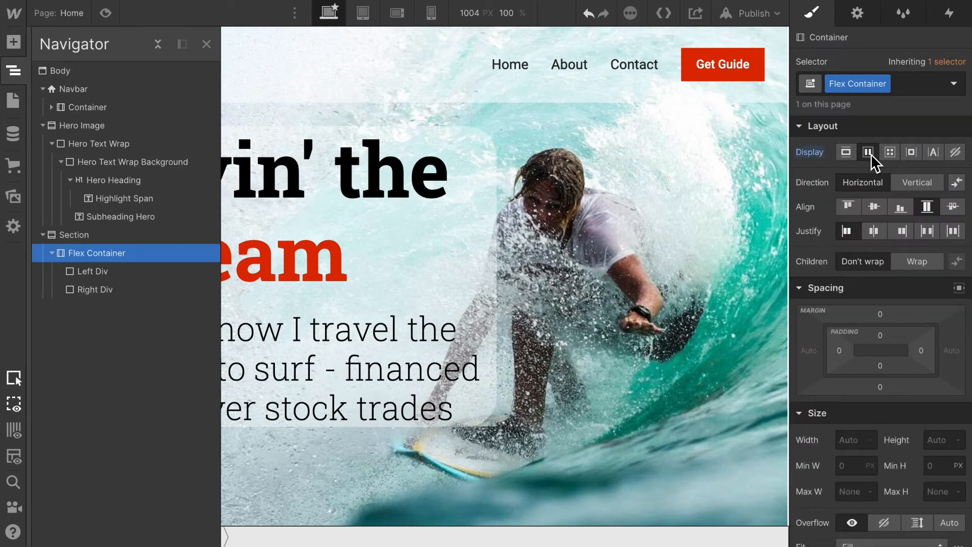
pyautogui.click(877, 209)
pyautogui.click(874, 232)
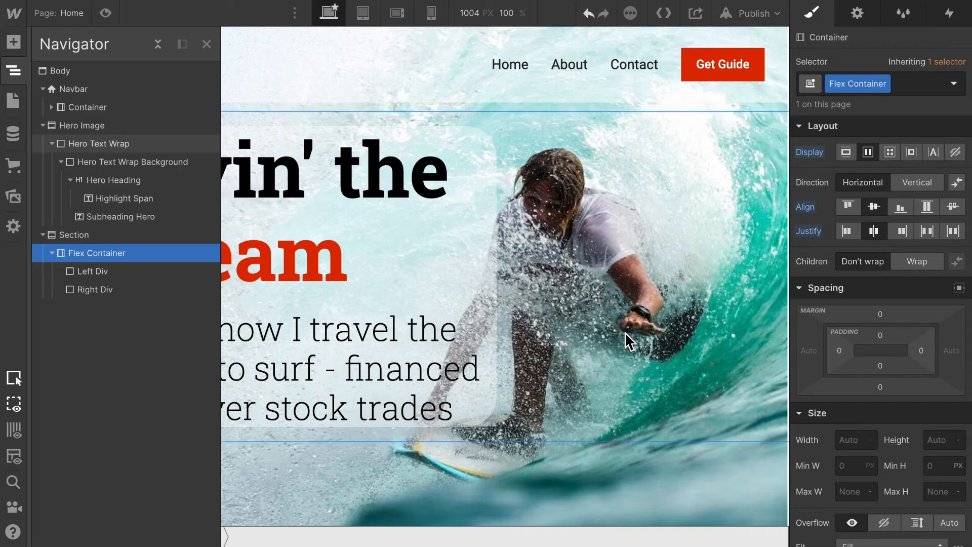
pyautogui.click(206, 44)
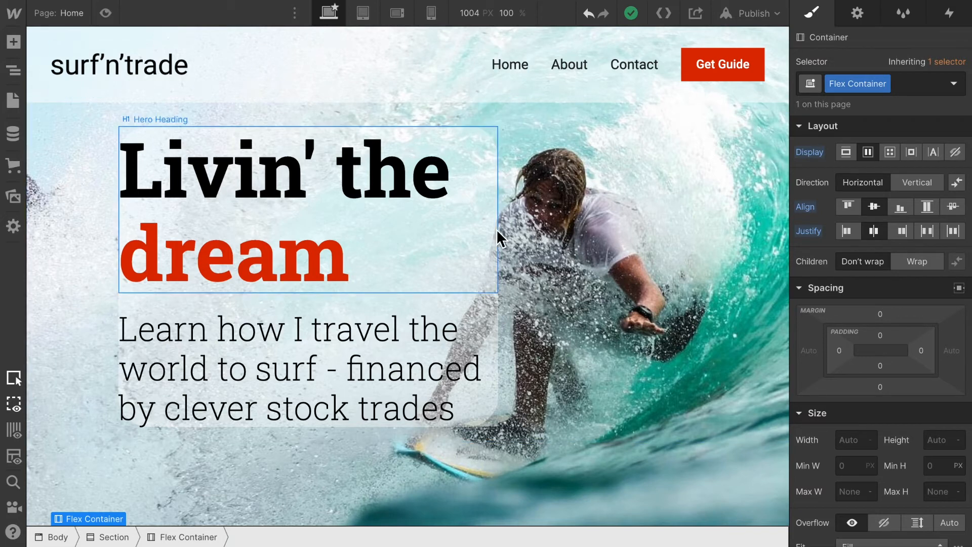
# - Examine the Hero Image, the section below it, and the Left Div and Right Div in the page structure
pyautogui.click(615, 244)
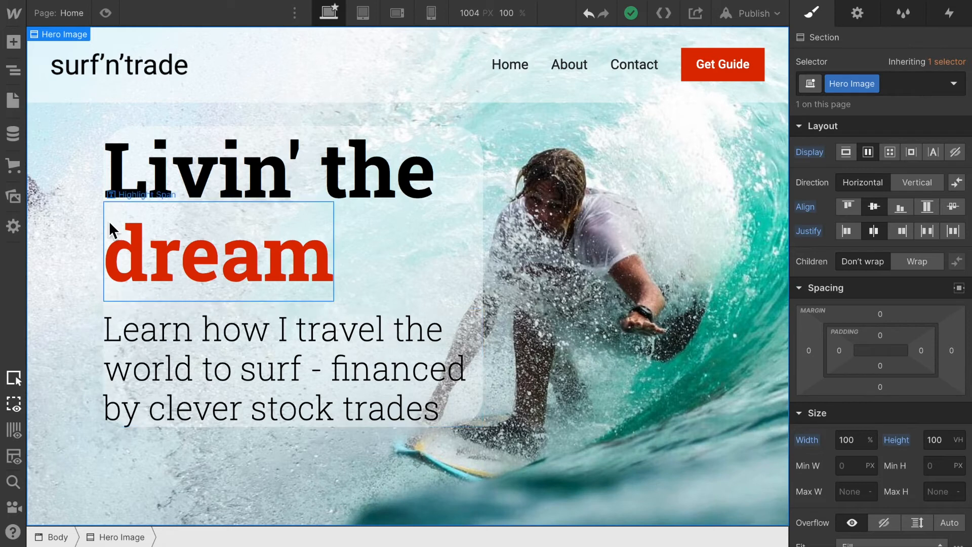
pyautogui.click(14, 71)
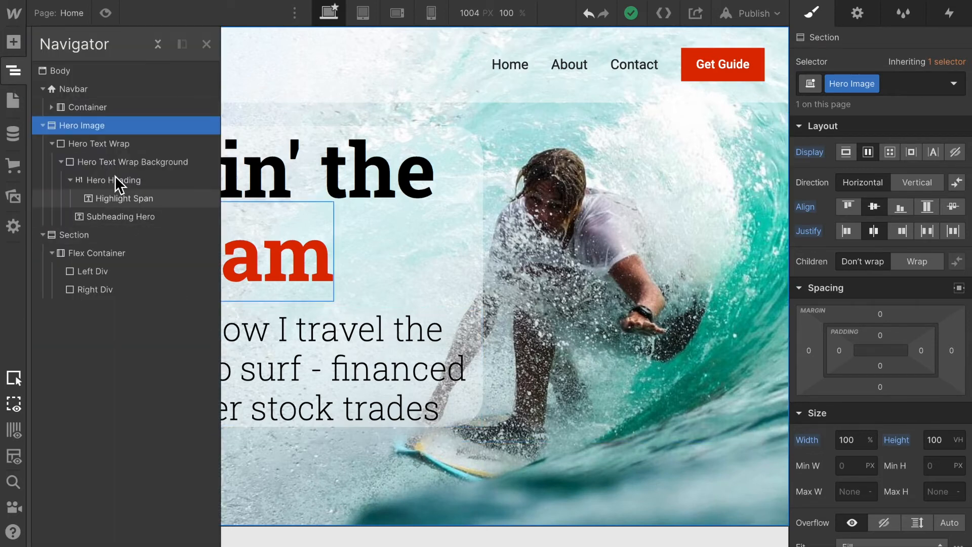
pyautogui.click(95, 235)
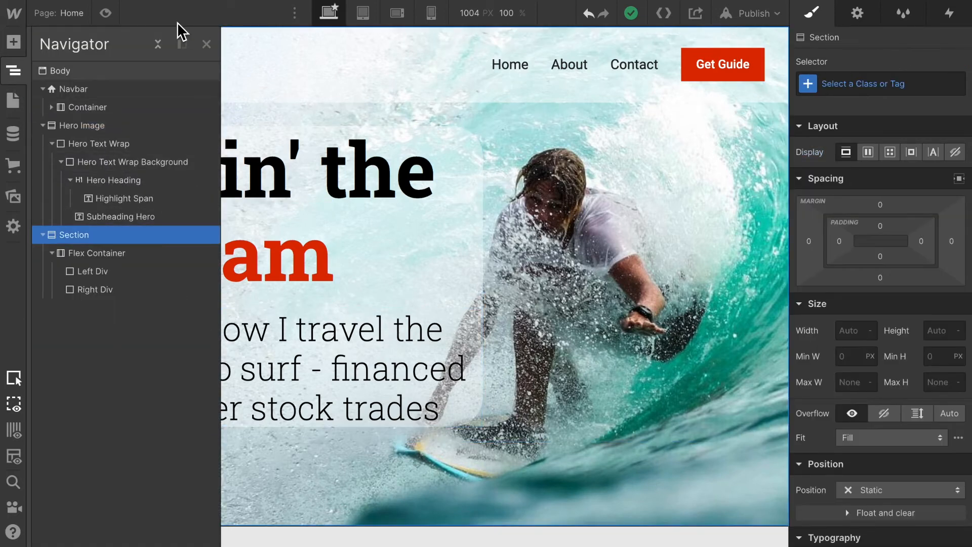
pyautogui.click(111, 271)
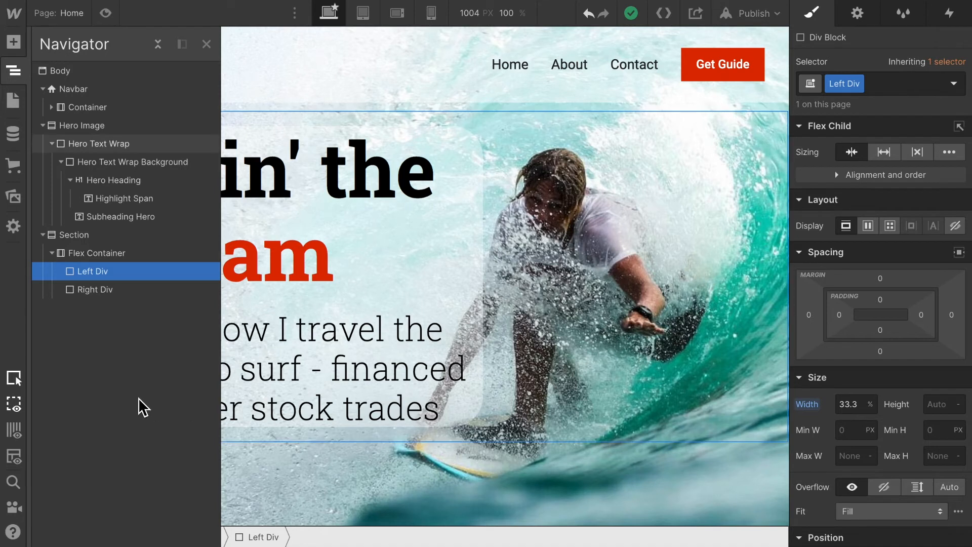
pyautogui.click(108, 290)
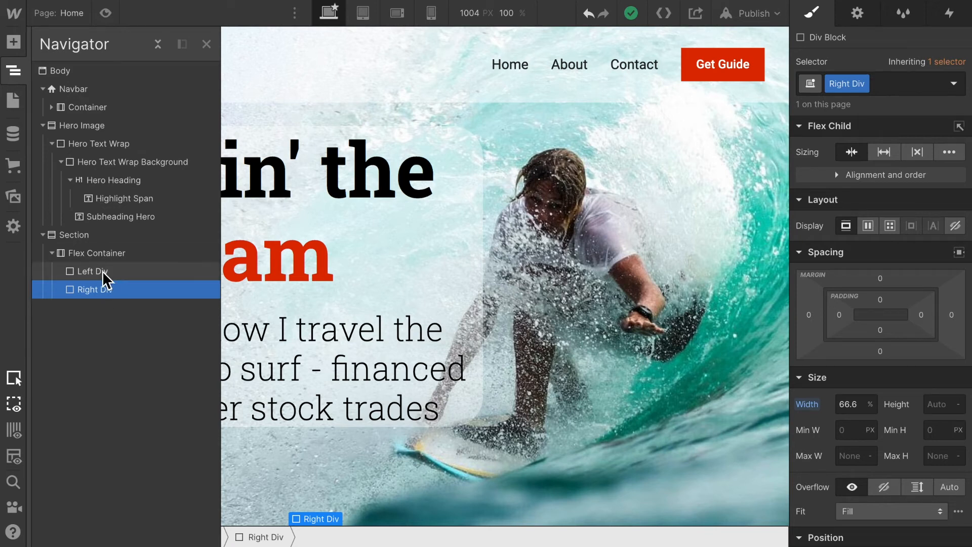
# - Add an Image element inside the Left Div
pyautogui.click(102, 272)
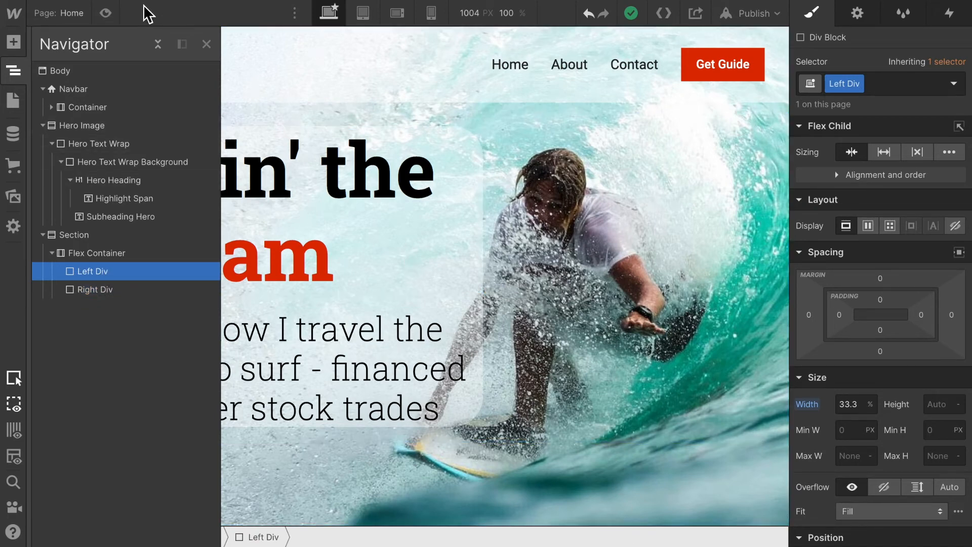
pyautogui.click(13, 43)
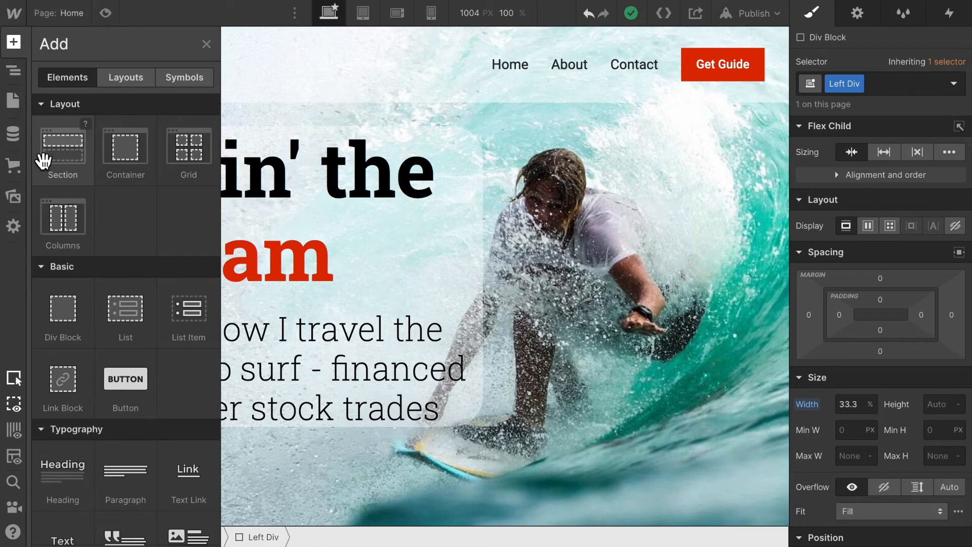
pyautogui.scroll(-3, 140, 429)
pyautogui.scroll(-3, 140, 429)
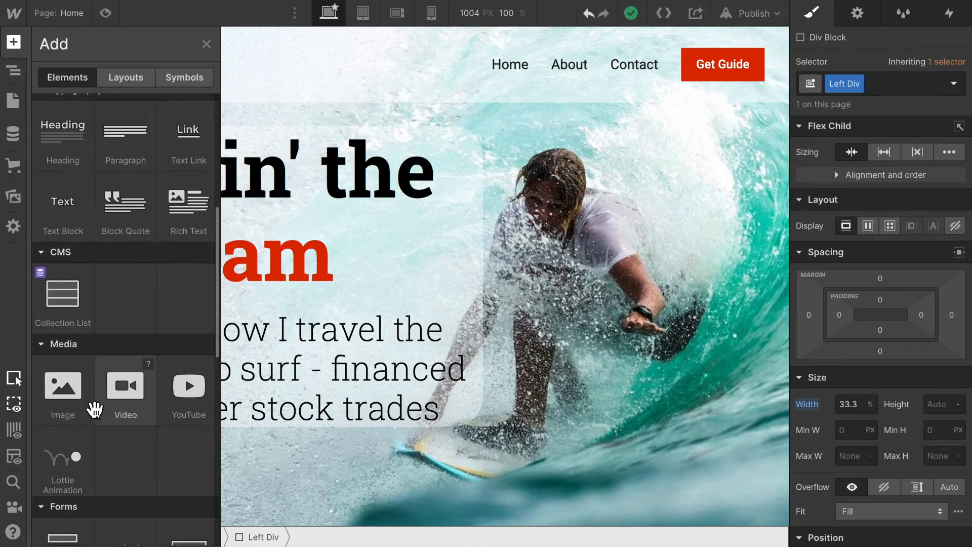
pyautogui.moveTo(70, 400); pyautogui.dragTo(861, 219)
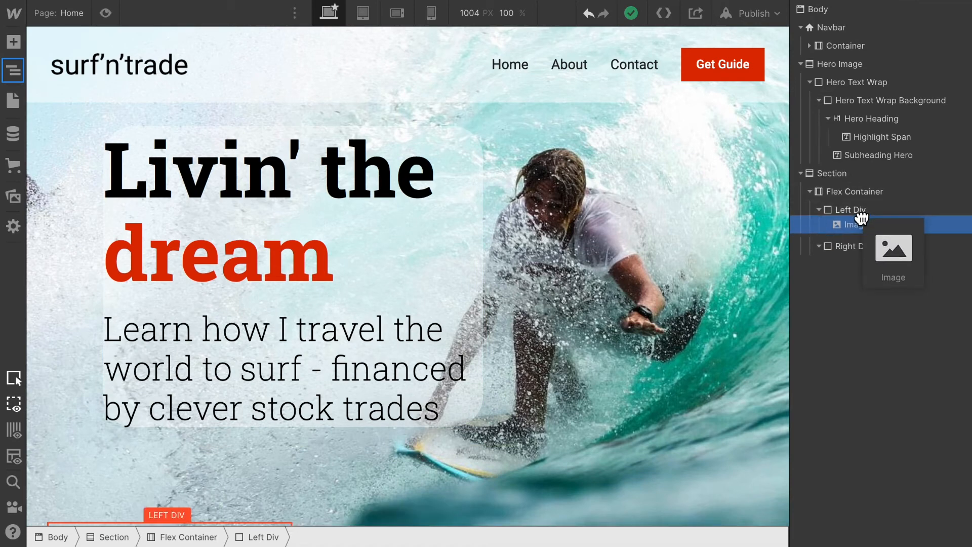
pyautogui.moveTo(861, 219); pyautogui.dragTo(862, 219)
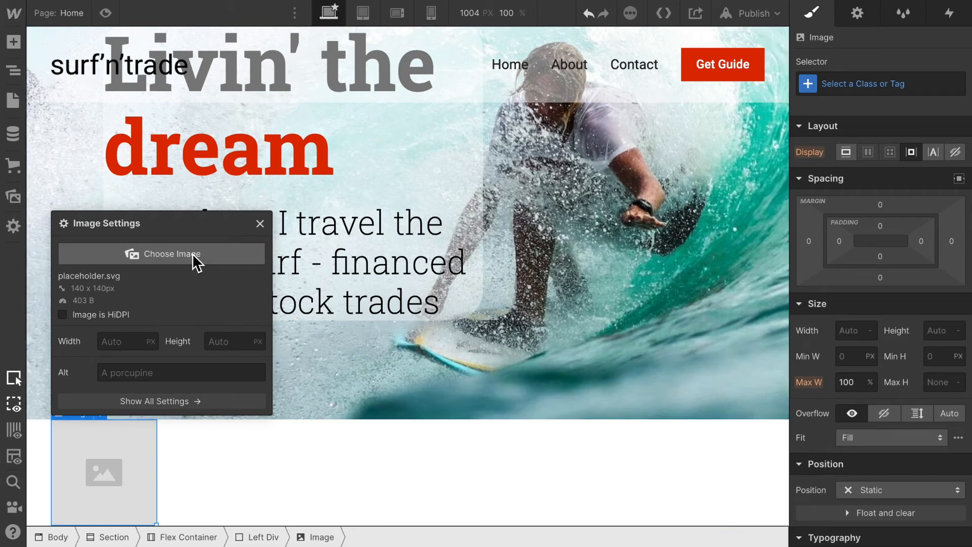
# - Choose the surfer-2.jpg photo from the assets as the source of the new image in the Left Div
pyautogui.click(166, 250)
pyautogui.click(51, 167)
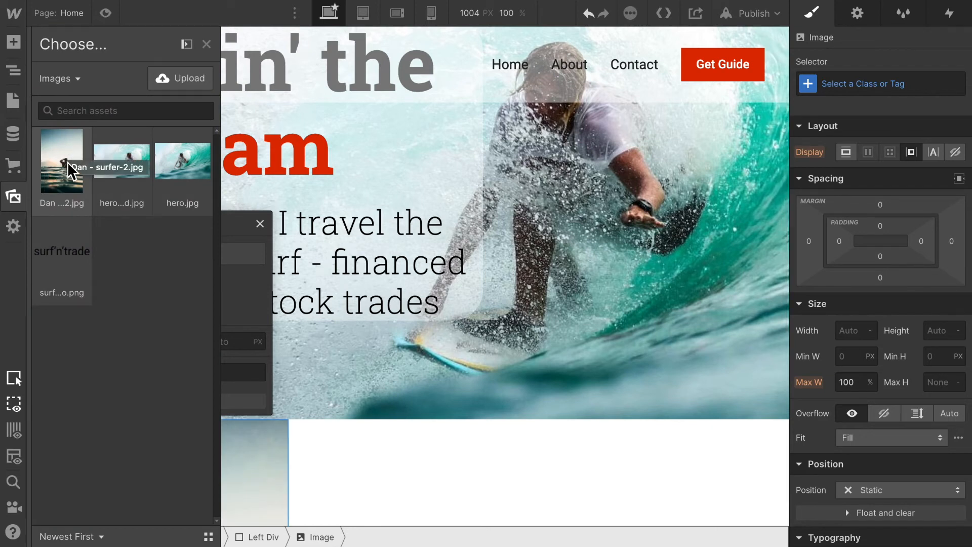
pyautogui.click(67, 163)
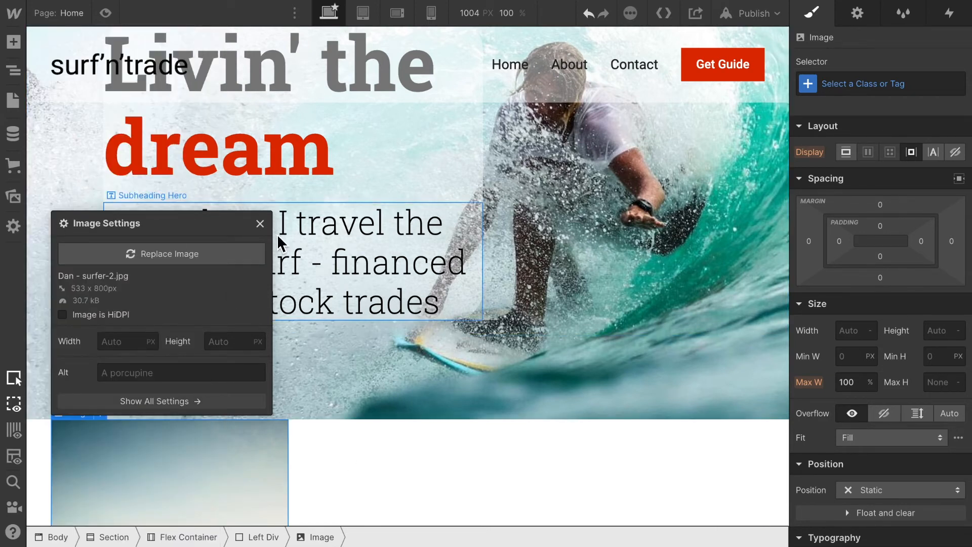
pyautogui.click(260, 224)
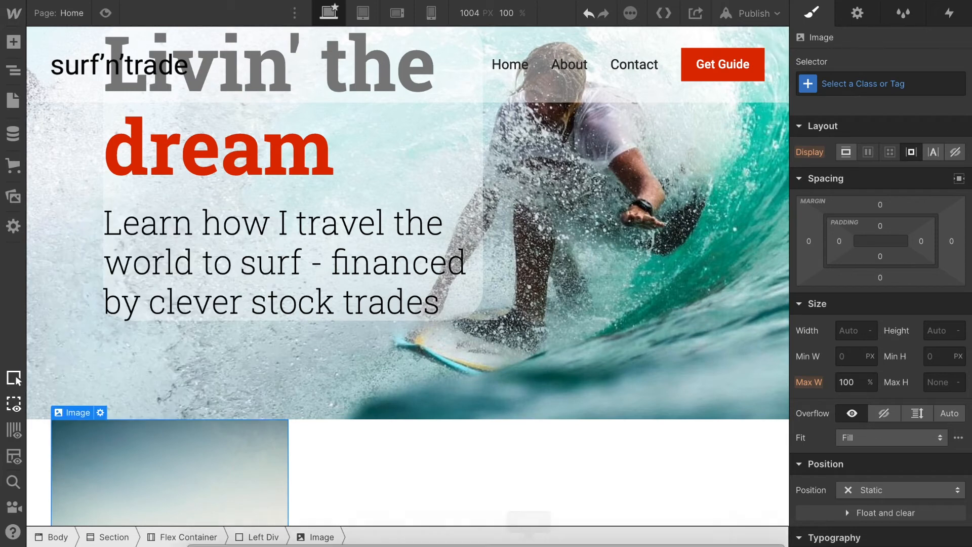
pyautogui.scroll(-5, 537, 353)
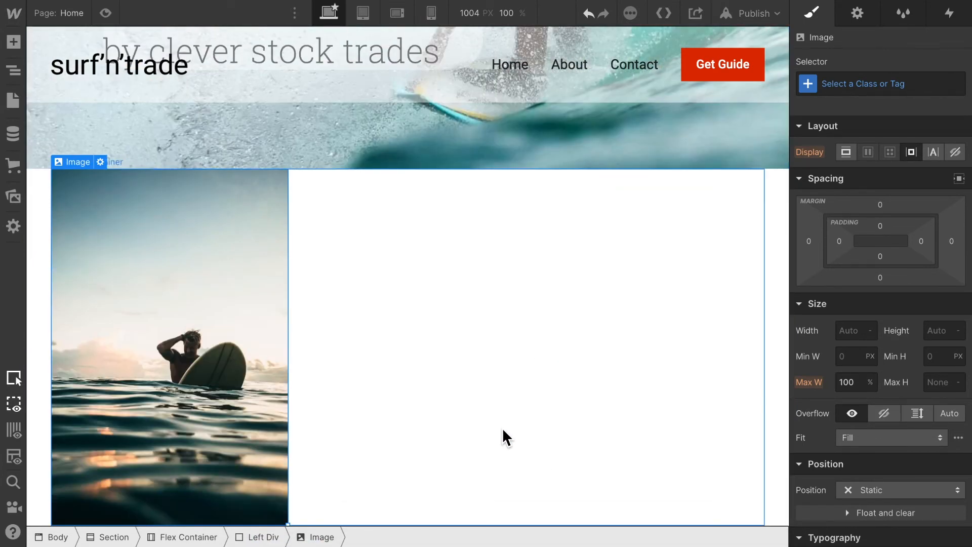
# - Add a heading inside the Right Div and set its type to H2
pyautogui.click(13, 41)
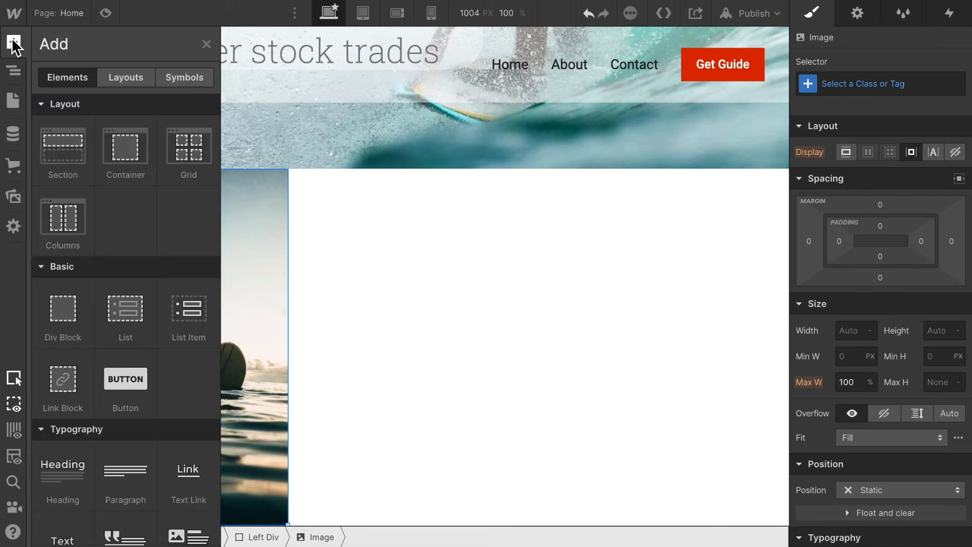
pyautogui.scroll(-2, 151, 426)
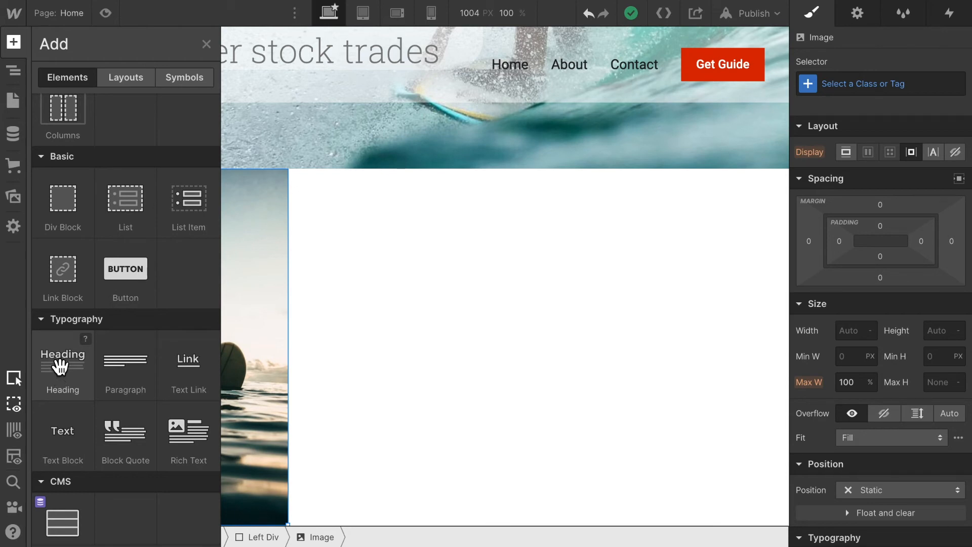
pyautogui.moveTo(60, 365); pyautogui.dragTo(859, 253)
pyautogui.click(339, 414)
pyautogui.scroll(3, 414, 243)
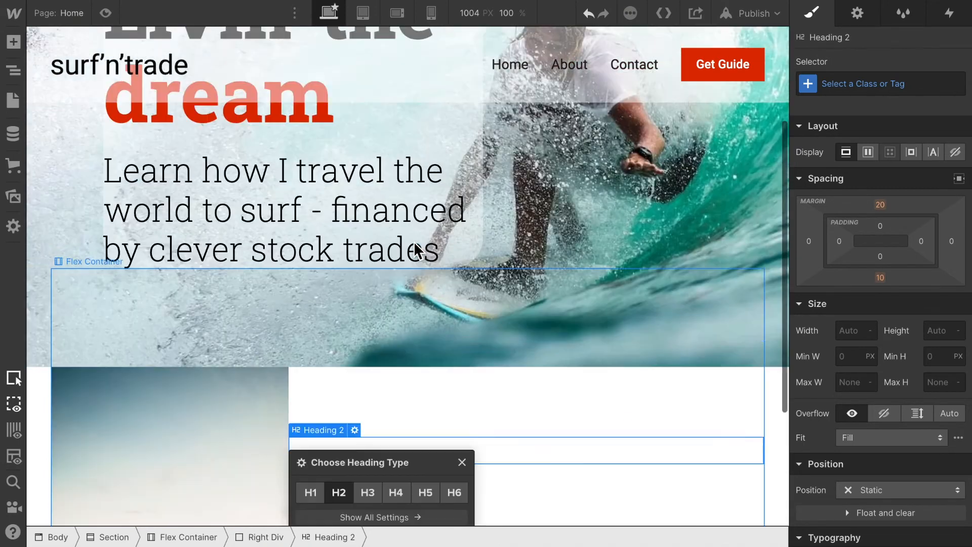
pyautogui.scroll(3, 414, 243)
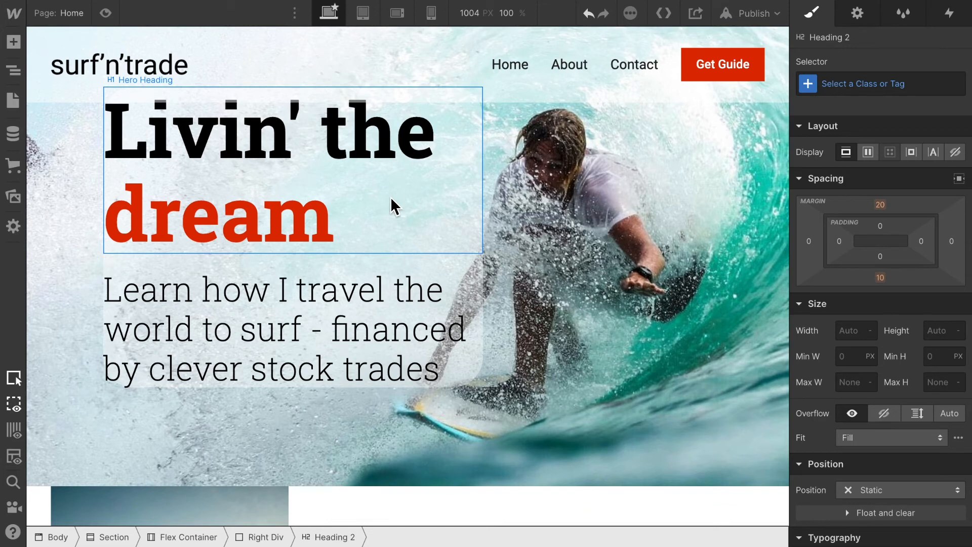
pyautogui.scroll(-6, 390, 197)
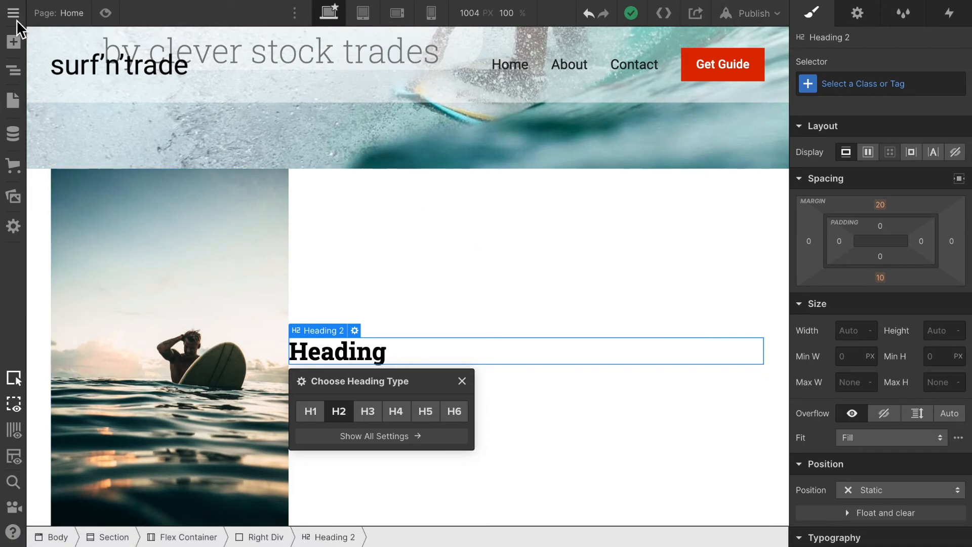
# - Add a Rich Text element below the H2 heading inside the Right Div
pyautogui.click(12, 43)
pyautogui.scroll(-3, 111, 223)
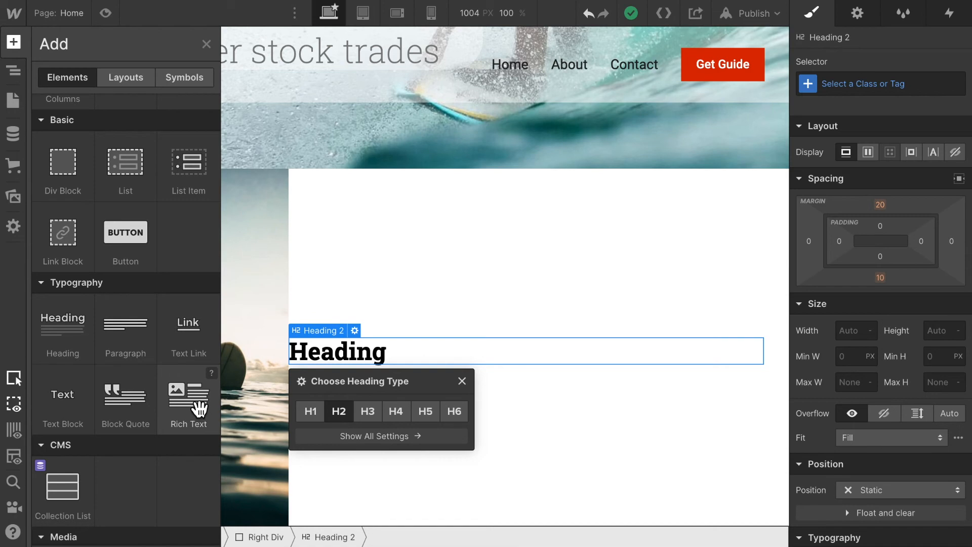
pyautogui.moveTo(199, 408); pyautogui.dragTo(451, 359)
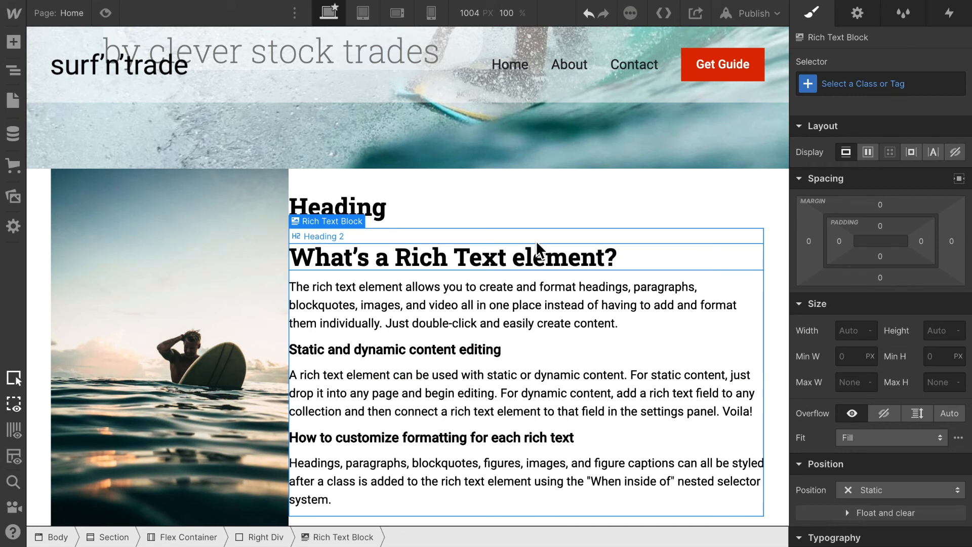
pyautogui.doubleClick(510, 243)
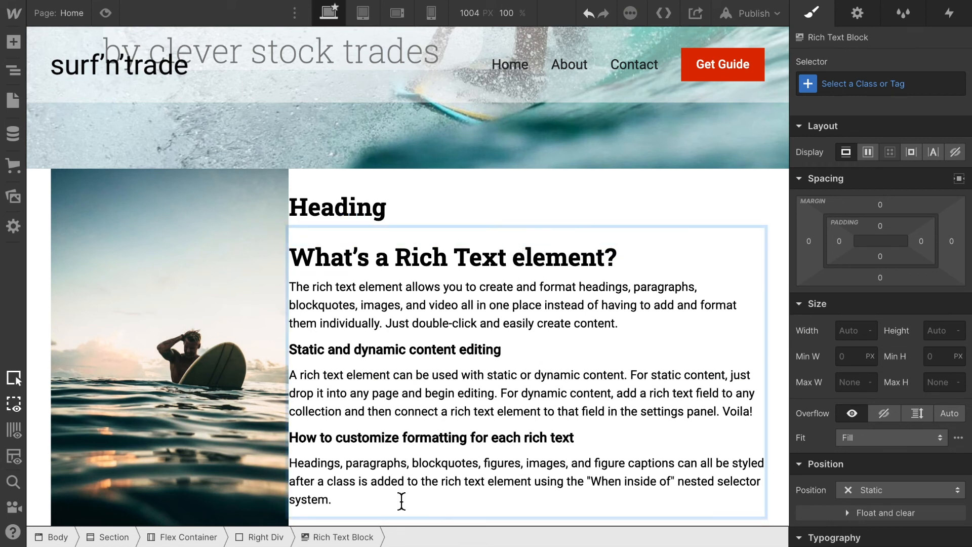
pyautogui.moveTo(365, 503); pyautogui.dragTo(326, 263)
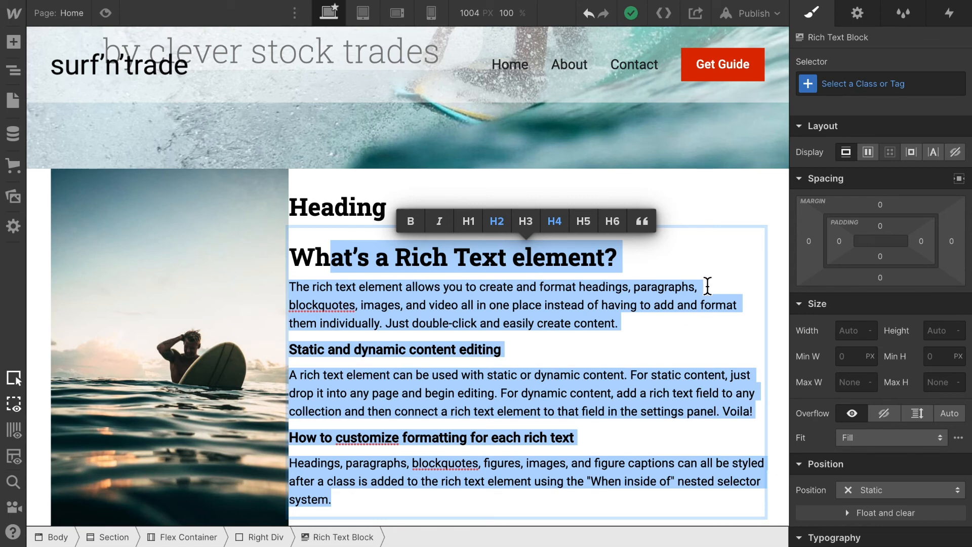
pyautogui.click(712, 256)
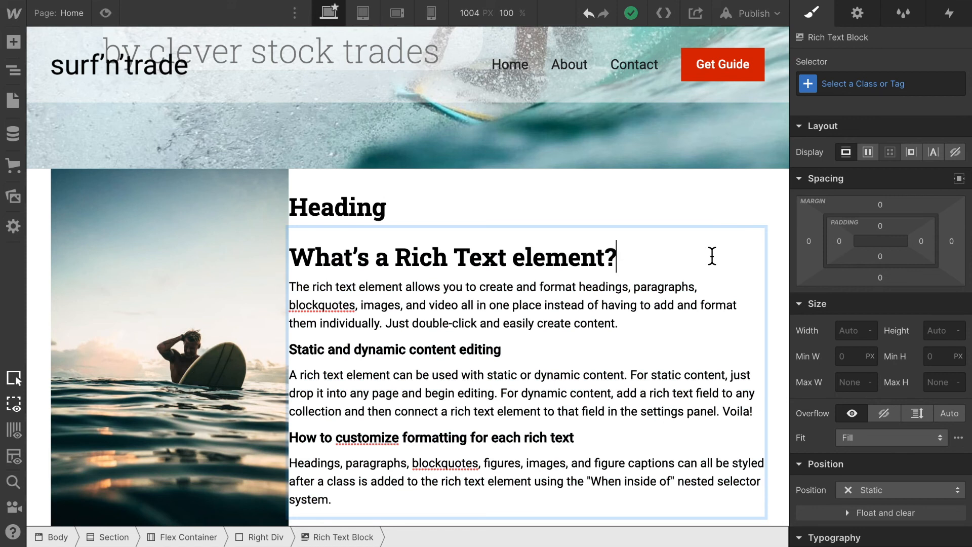
pyautogui.click(653, 208)
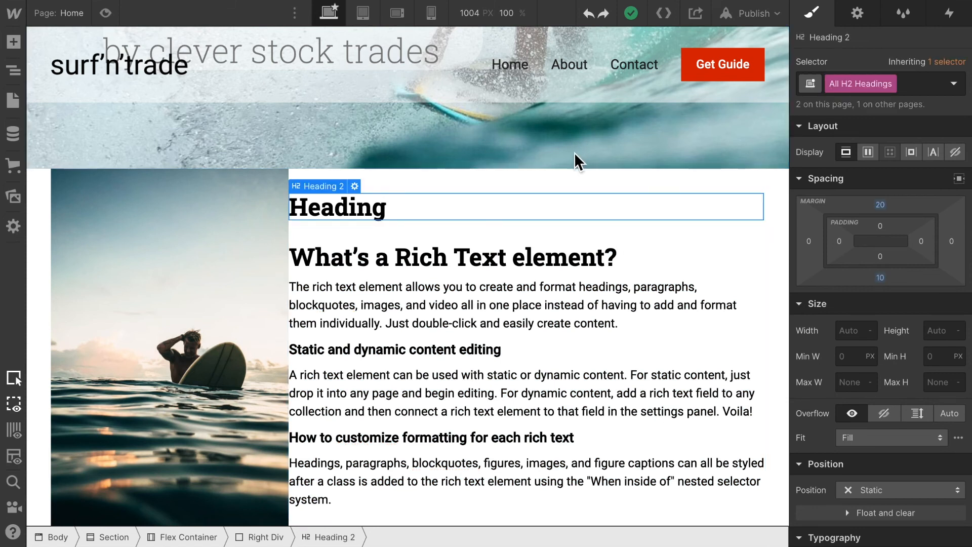
pyautogui.doubleClick(421, 205)
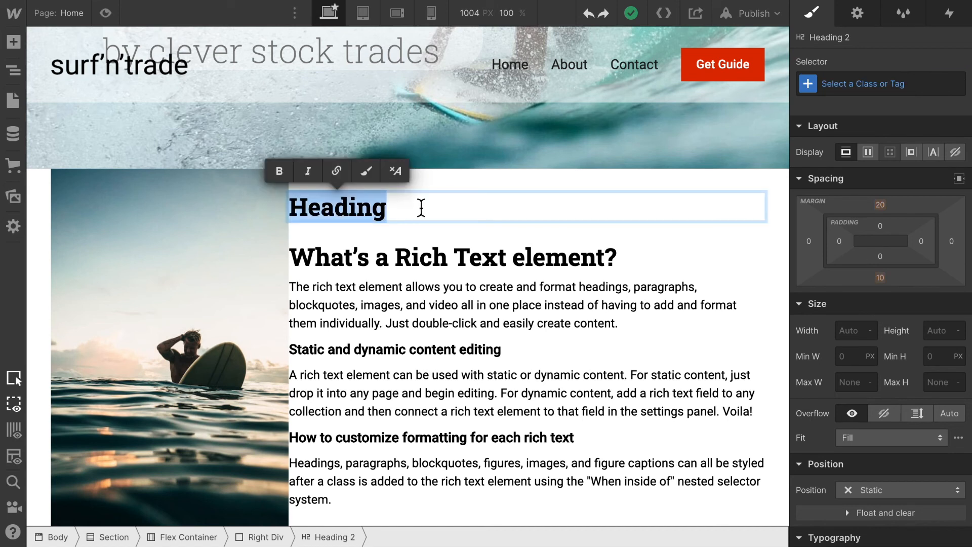
pyautogui.click(538, 237)
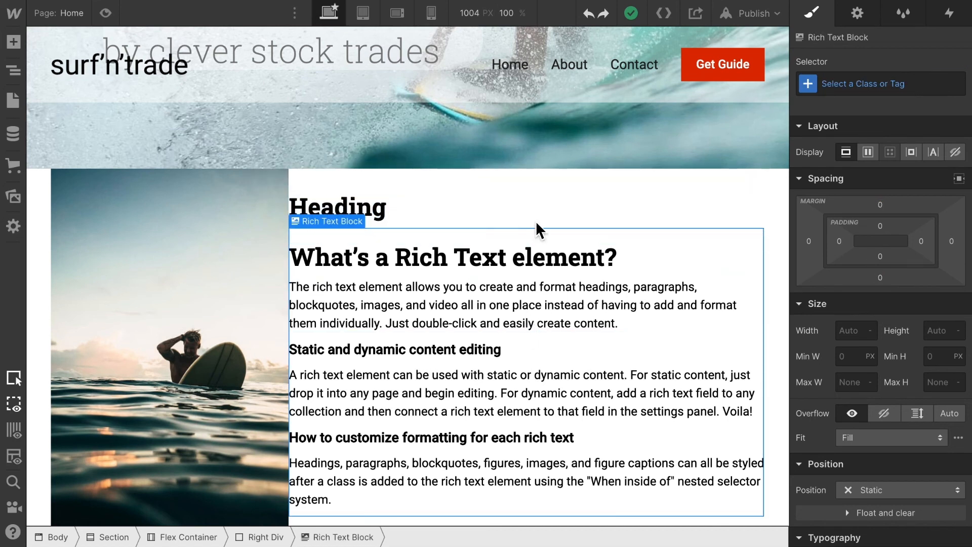
# - Create the class "Section Heading" on the H2 heading above the rich text block
pyautogui.click(531, 205)
pyautogui.click(878, 83)
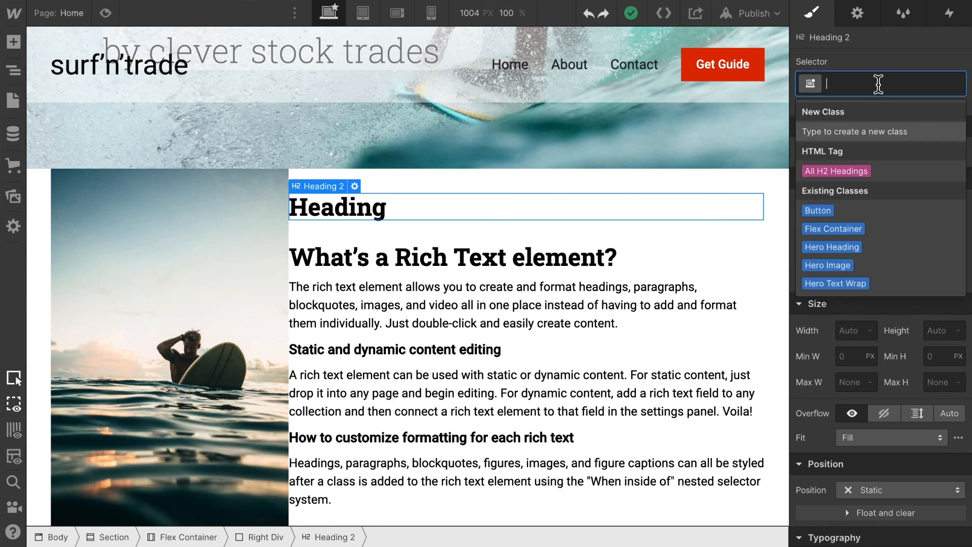
pyautogui.write('Section He')
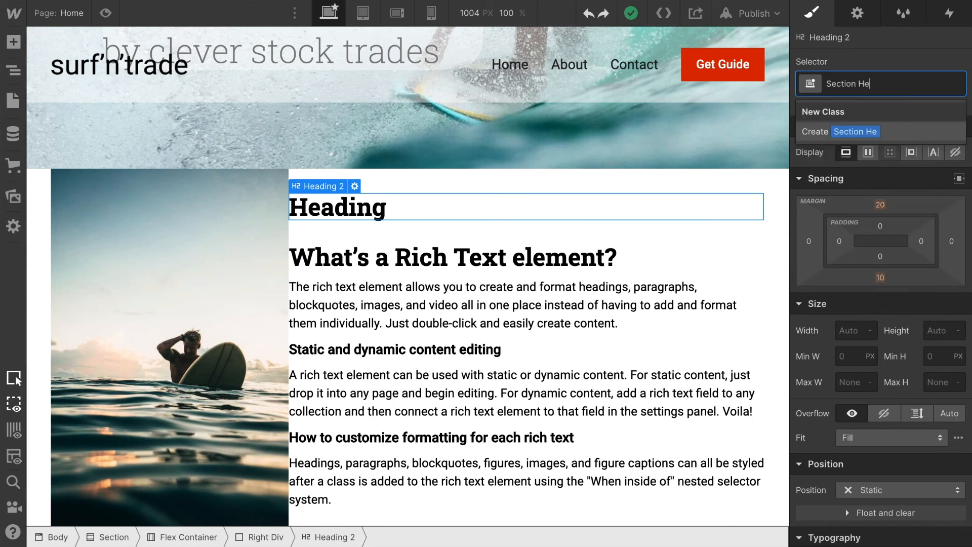
pyautogui.write('ading')
pyautogui.press('Return')
# - Replace the placeholder text of the H2 heading with "Discover my story"
pyautogui.doubleClick(418, 204)
pyautogui.press('BackSpace')
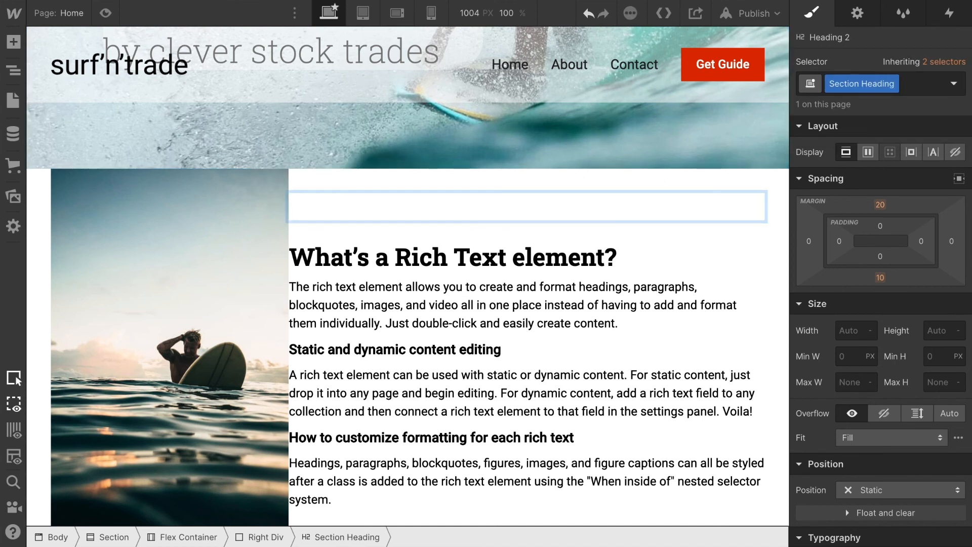
pyautogui.write('Discov')
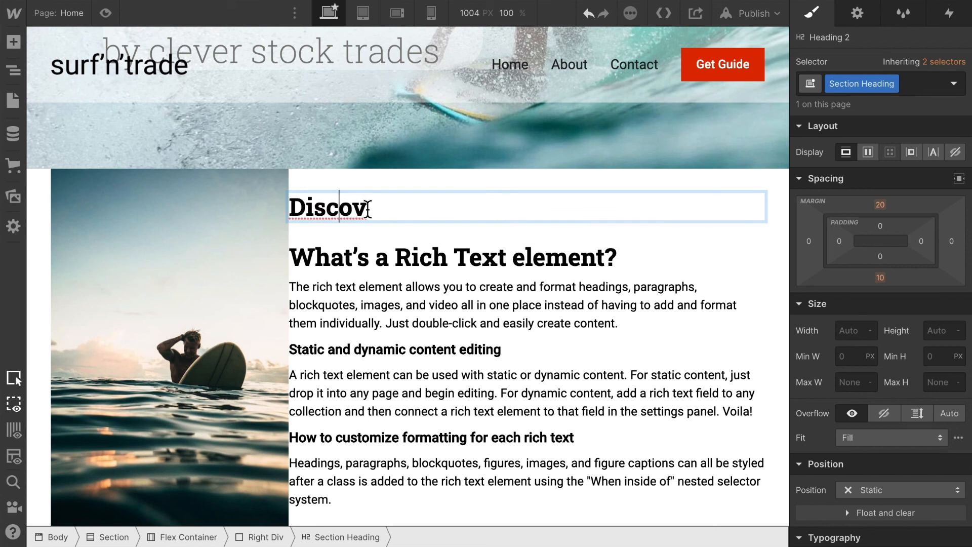
pyautogui.write('er my sotr')
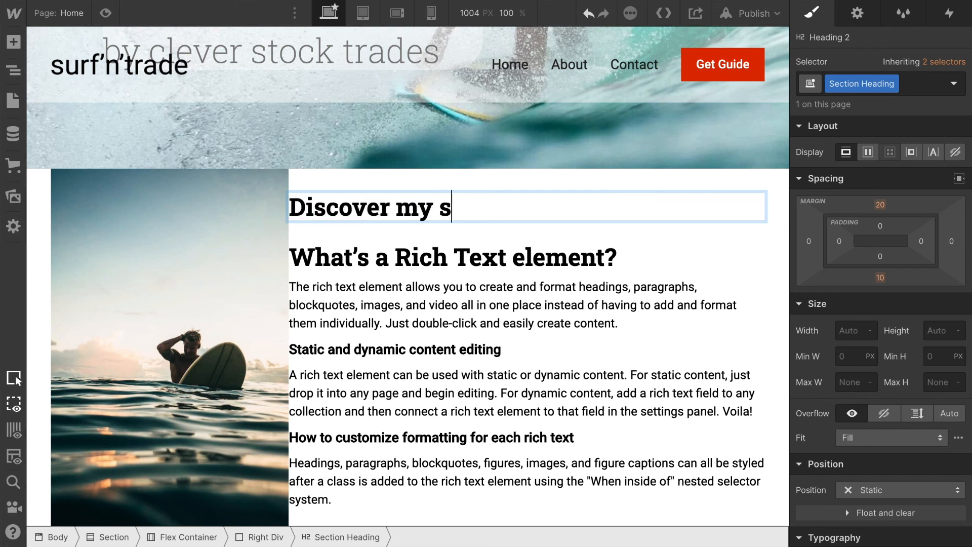
pyautogui.press('BackSpace')
pyautogui.press('BackSpace')
pyautogui.press('BackSpace')
pyautogui.write('tory')
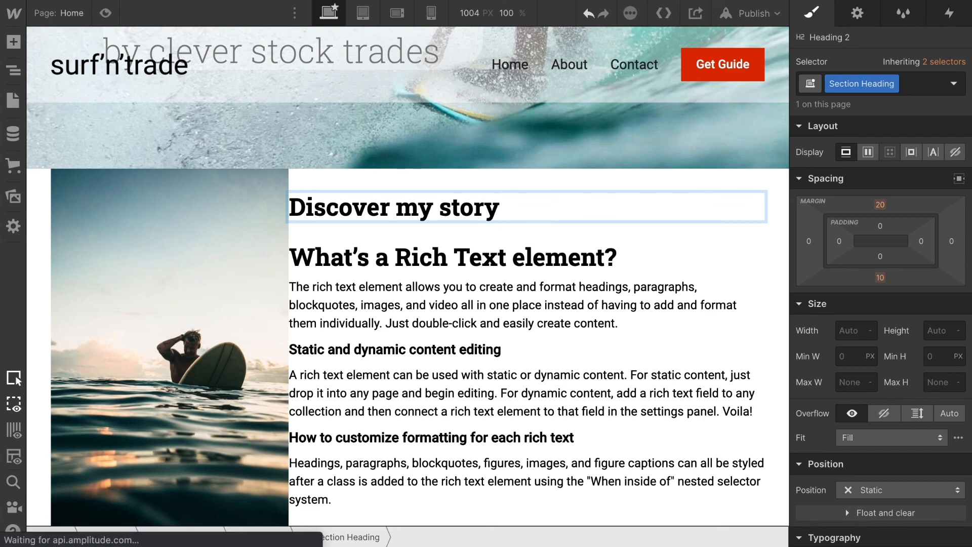
# - Replace all placeholder content in the rich text block with the story of the Wall Street trader turned surfer, including his three numbered trading rules
pyautogui.click(357, 315)
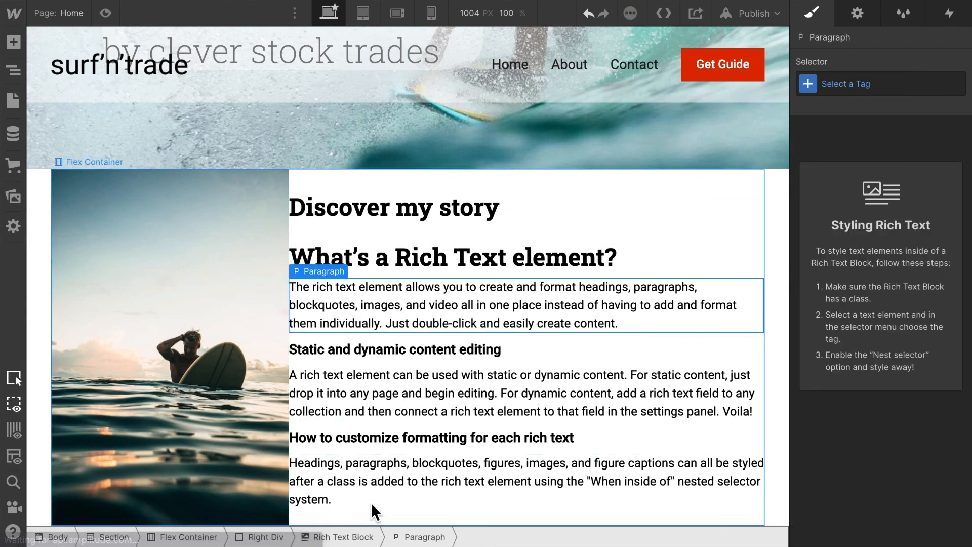
pyautogui.click(372, 505)
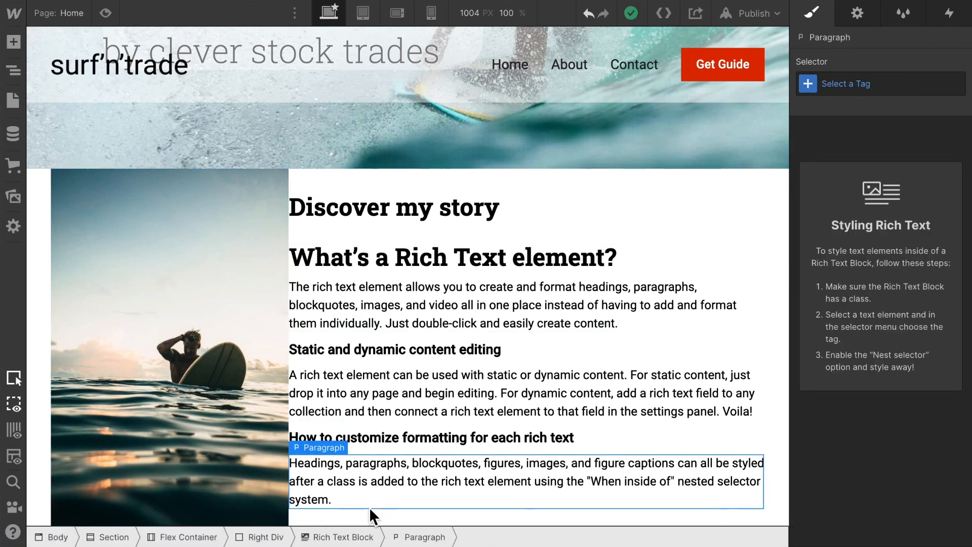
pyautogui.click(350, 514)
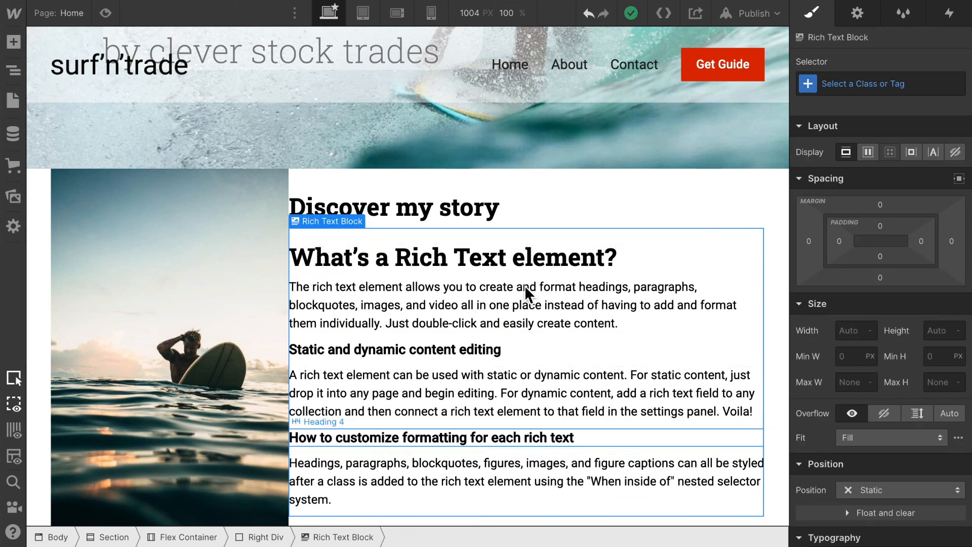
pyautogui.doubleClick(347, 232)
pyautogui.click(650, 269)
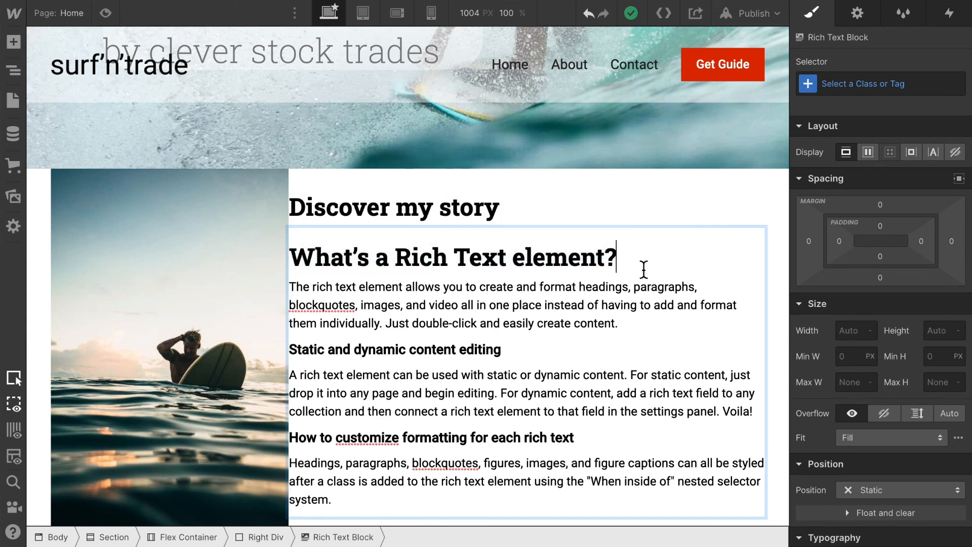
pyautogui.moveTo(360, 501); pyautogui.dragTo(295, 247)
pyautogui.press('BackSpace')
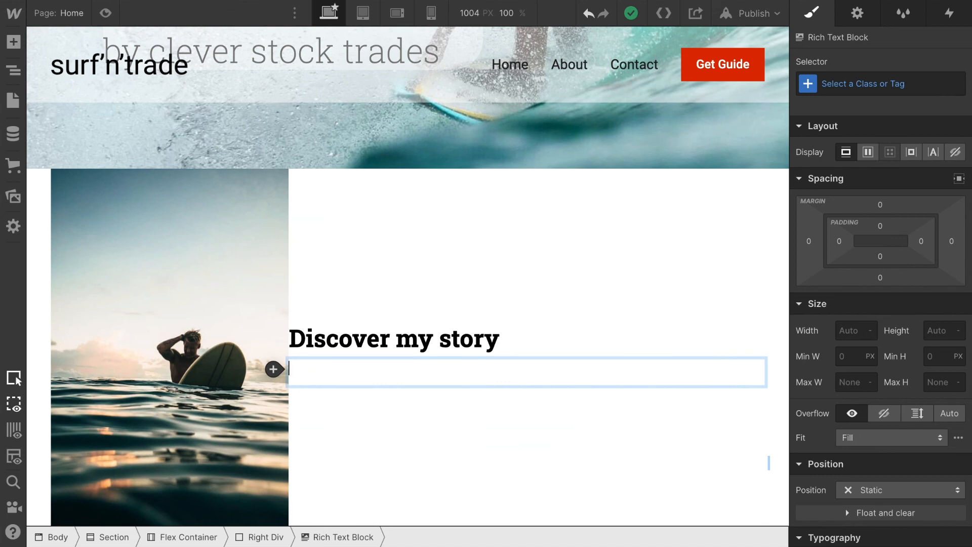
pyautogui.write('Hi I am Dan, 3 years ago I gave up my life as a Wall Street trader at a big bank to travel the world full time to surf. I constantly follow the sun to hit the nicest surf spots there are in this world. I cannot say I have ever been happier! And the best thing is I finance it all with a few hours of work every week, employing trading strategies I learned in my former career. Dead simple strategies which you can learn as well while following my three simple rules: 1. Only trade blue chip companies 2. No penny stocks 3. No risky options And now I teach my method, so you can learn it as well and live the dream.')
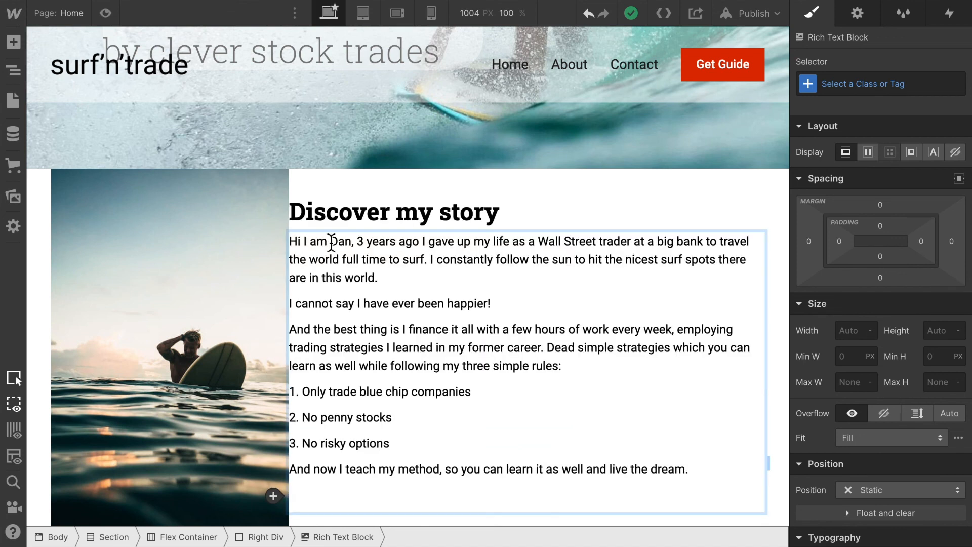
pyautogui.click(655, 211)
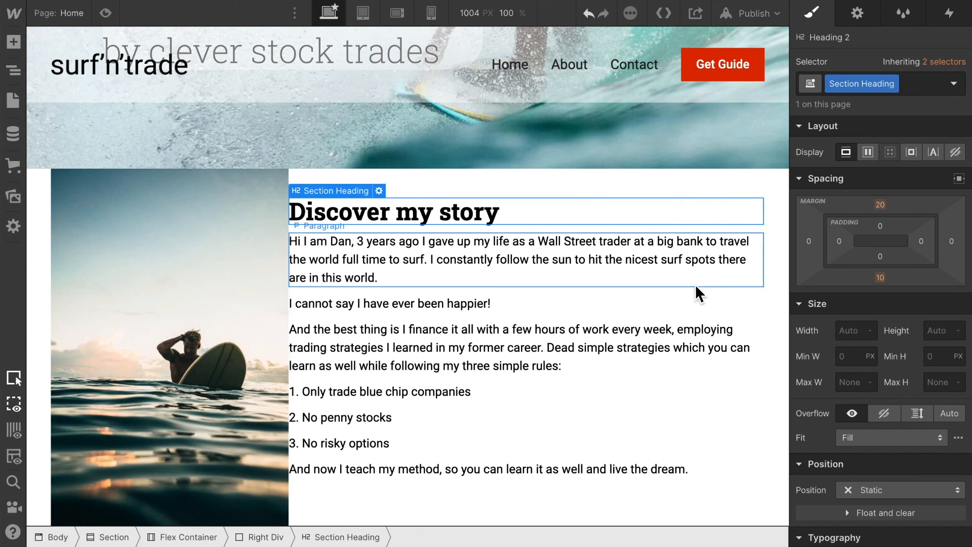